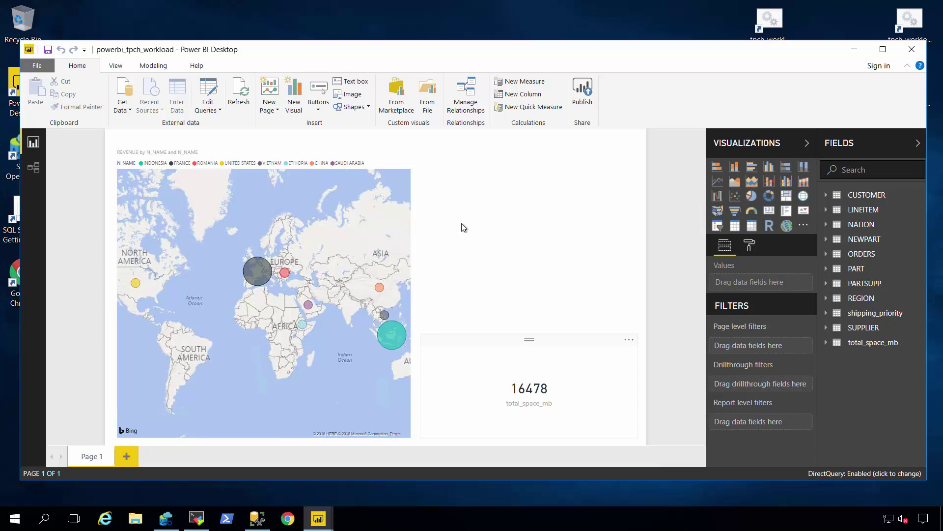
Step: Refresh the shipping_priority table's data from the Fields pane
right_click(883, 314)
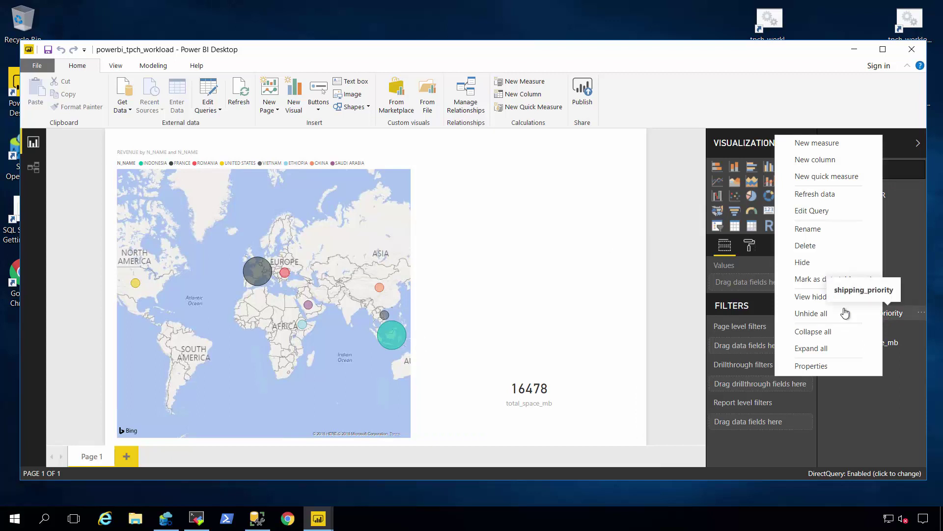
left_click(814, 195)
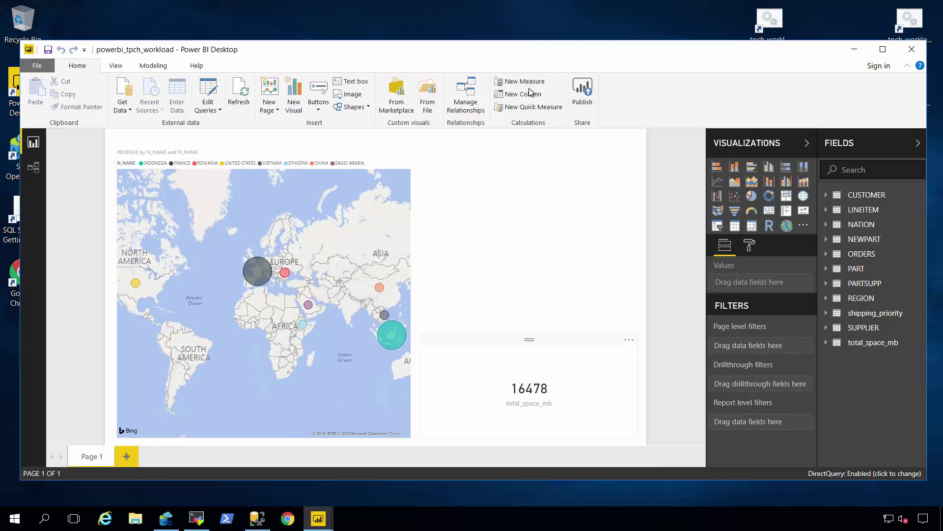
Step: Start the tpch_workload_users workload and refresh shipping_priority while it runs
left_click(762, 18)
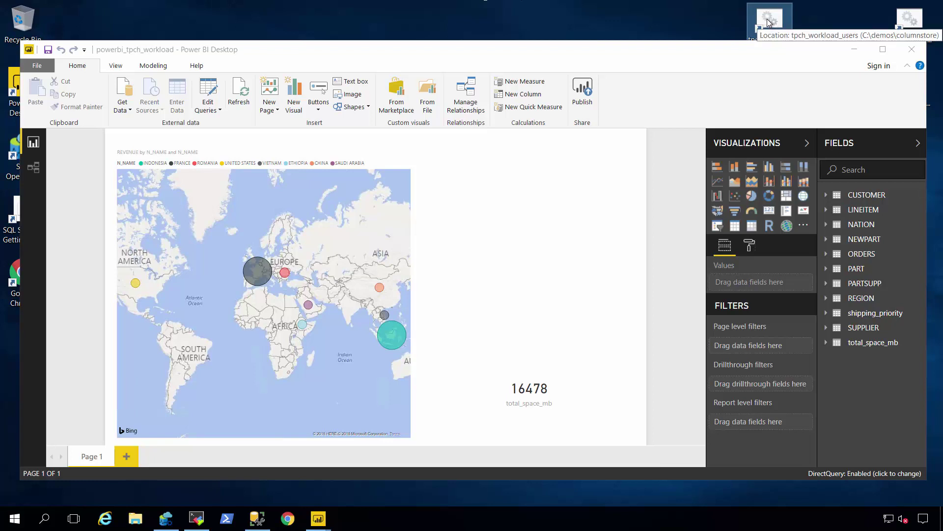
left_click(576, 172)
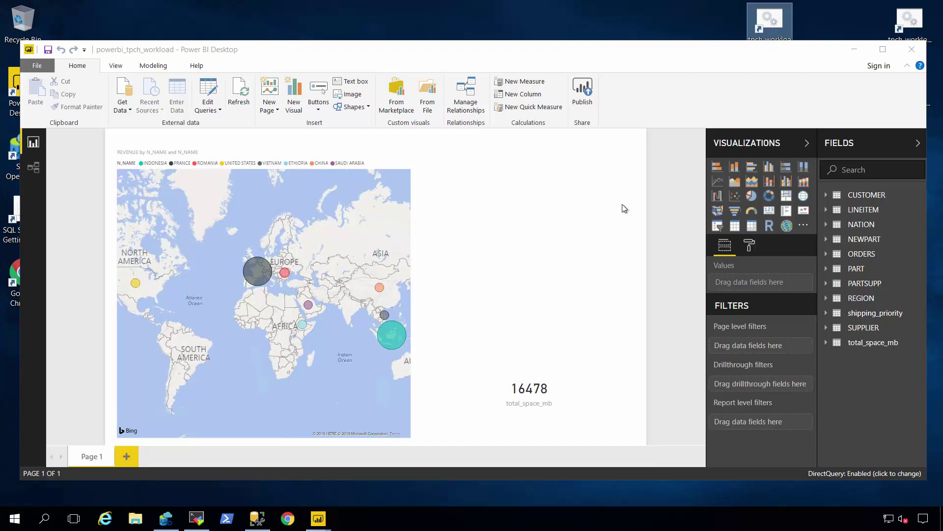
double_click(770, 19)
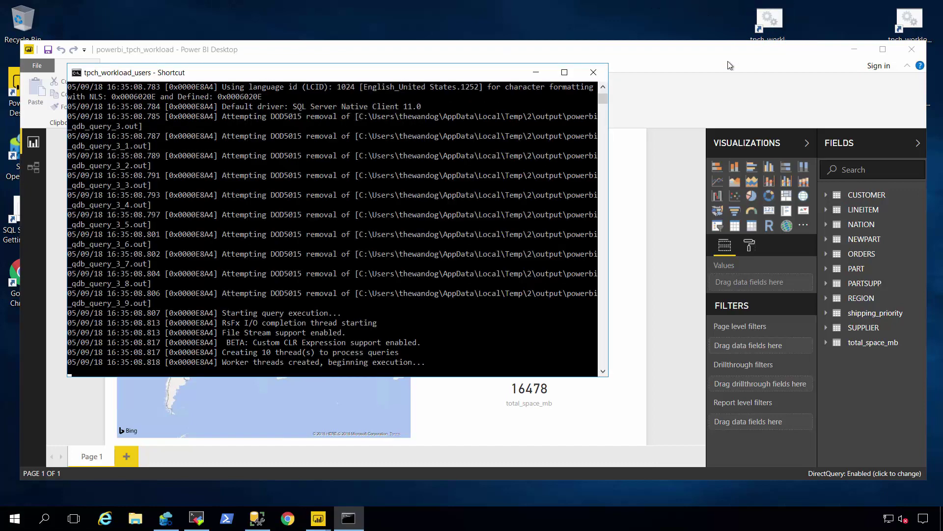
left_click(729, 55)
right_click(872, 314)
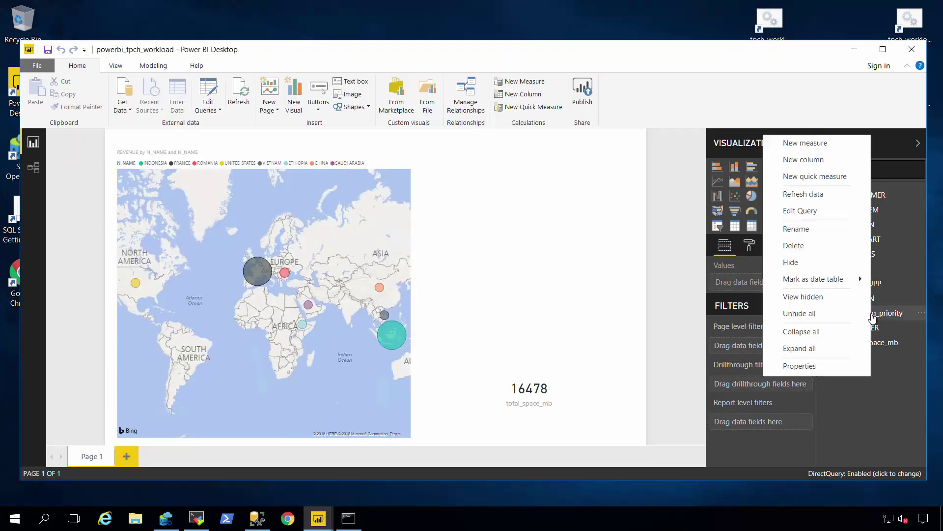
left_click(806, 194)
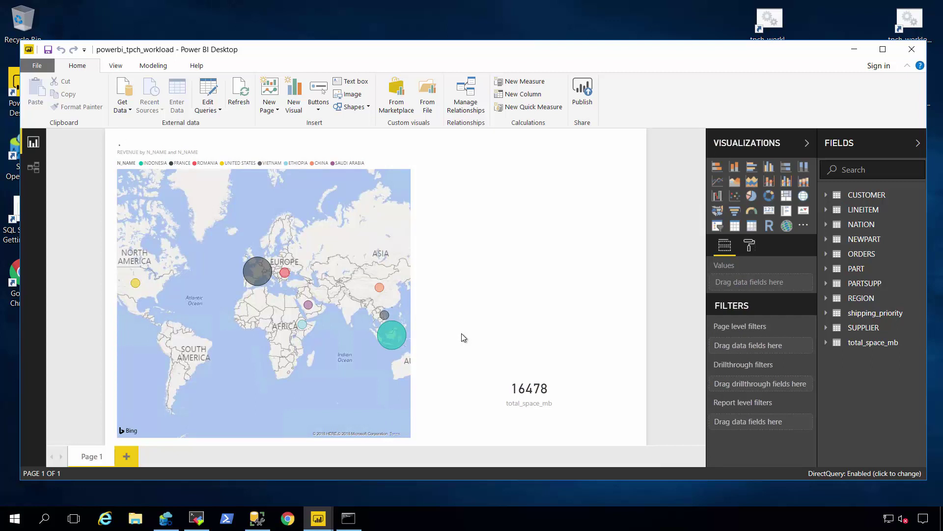
Step: Stop the workload in its console with Ctrl+C, answering y to terminate the batch job
left_click(358, 525)
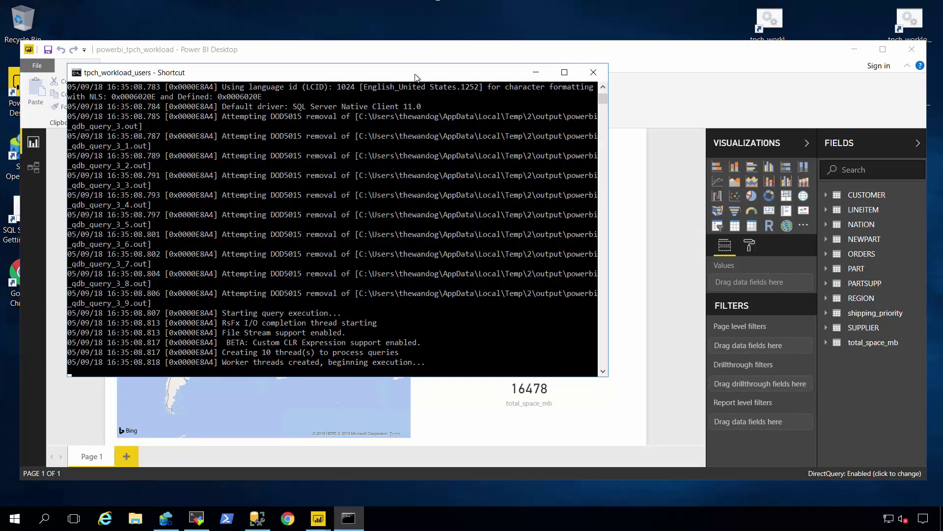
key("ctrl+c")
type("y")
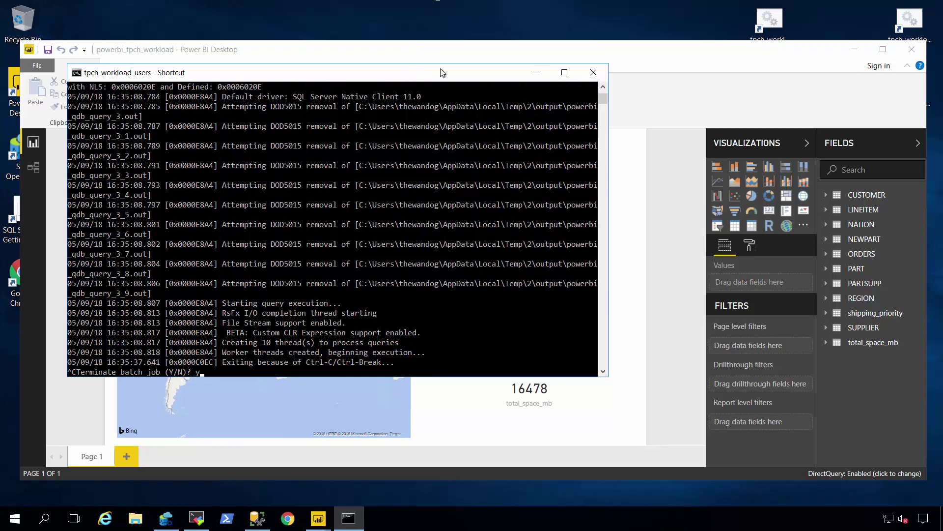
key("Return")
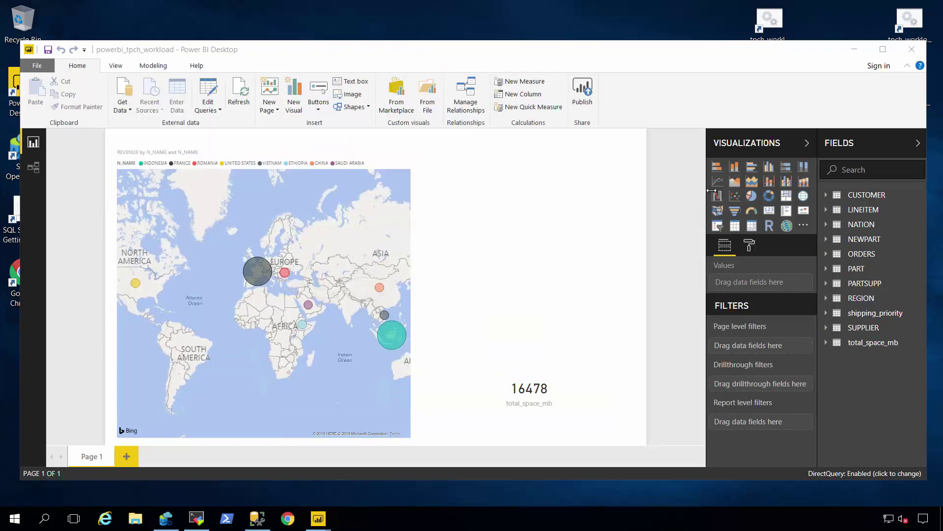
Step: Create a table of CUSTOMER's C_MKTSEGMENT with summed LINEITEM L_QUANTITY, totalling 1,529,738,036.00
left_click(826, 195)
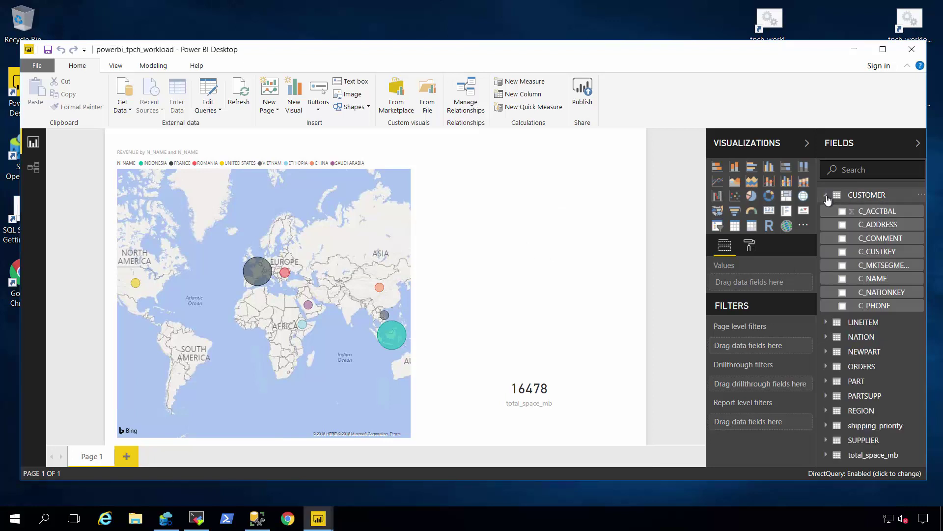
left_click_drag(882, 266, 511, 197)
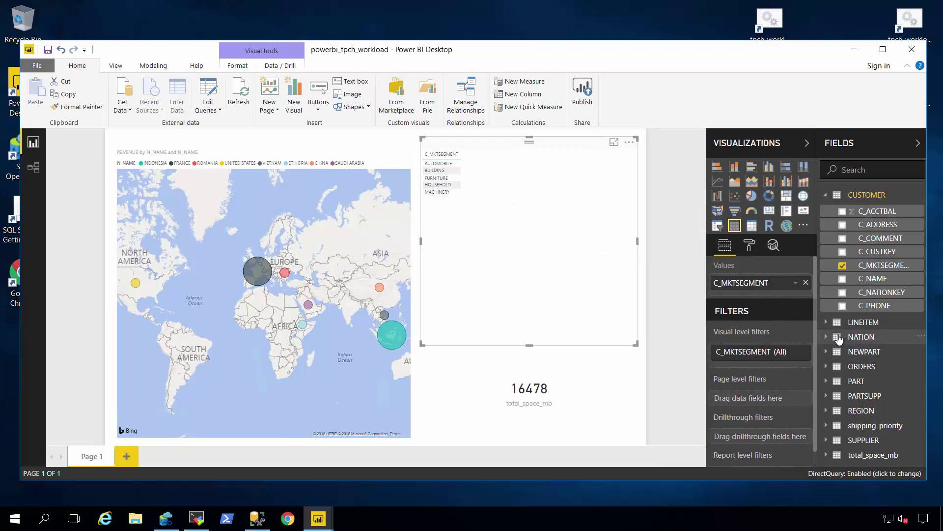
left_click(825, 323)
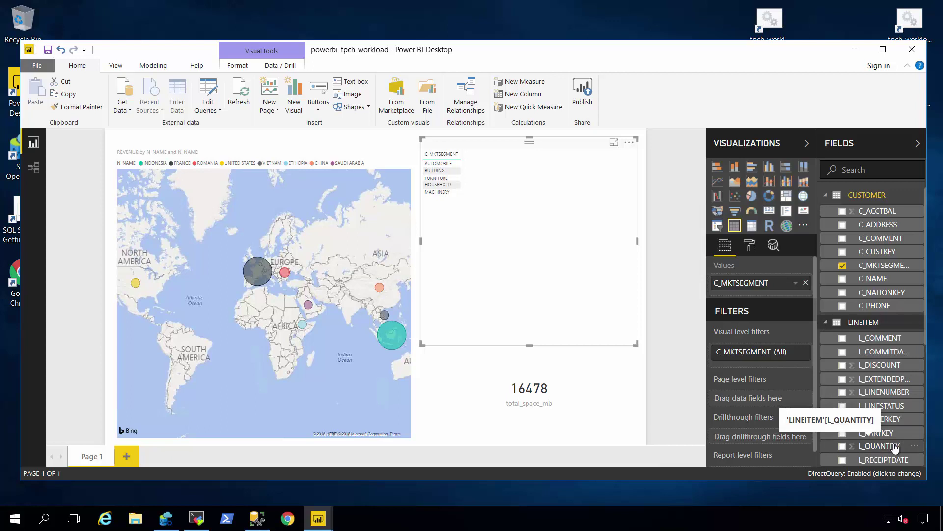
left_click_drag(894, 448, 523, 227)
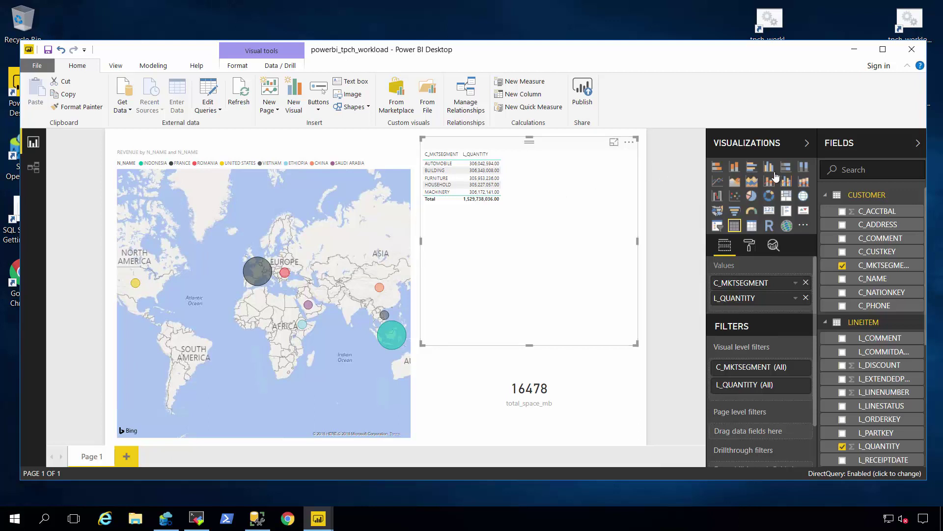
Step: Switch the segment table visual to a column chart, then to a pie chart
left_click(734, 167)
left_click(752, 197)
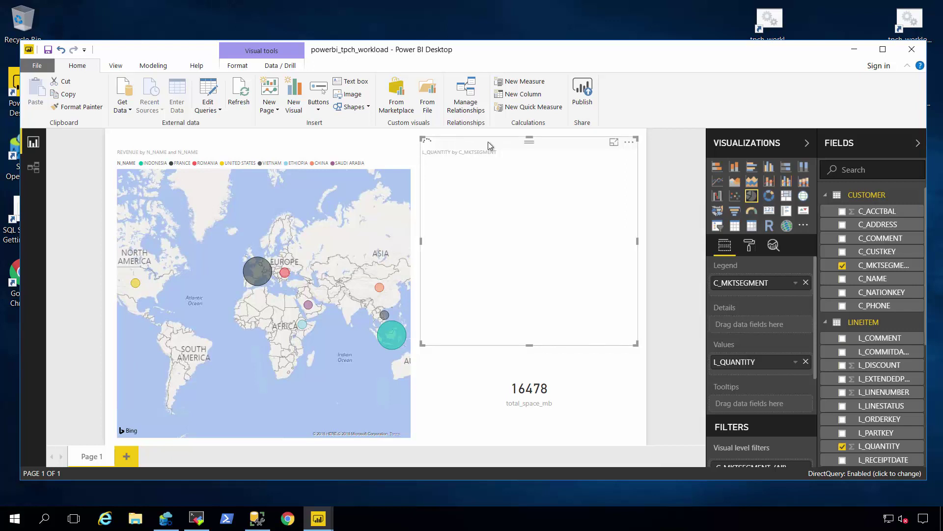
Step: Delete the L_QUANTITY by C_MKTSEGMENT chart and bring up the powerbi_tpch_workload_faster report showing 8708
key("Delete")
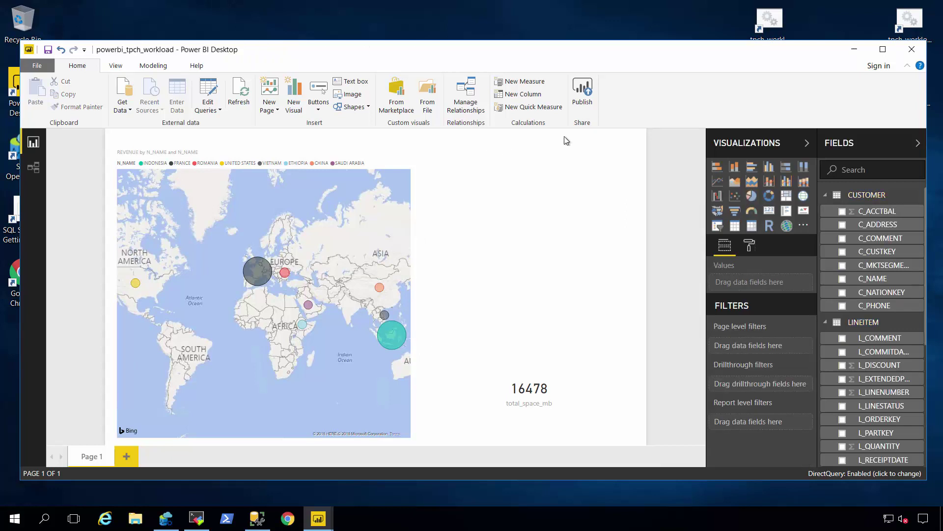
left_click(856, 50)
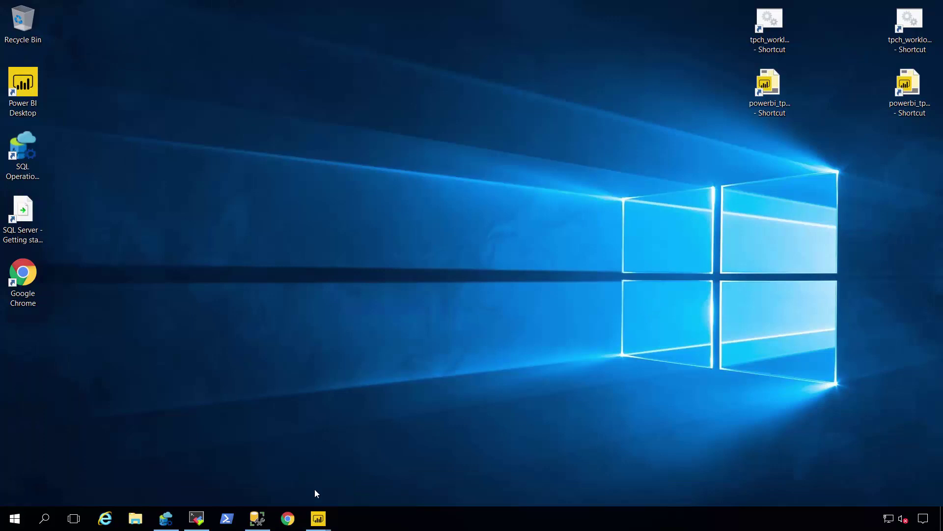
mouse_move(318, 517)
left_click(385, 475)
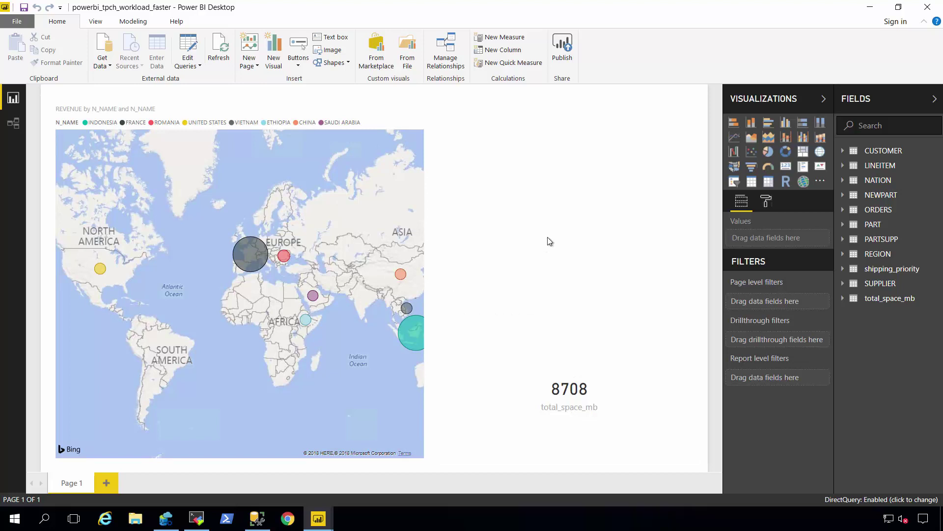
Step: Refresh the report's data, then launch the TPC-H workload from the desktop shortcut
right_click(840, 269)
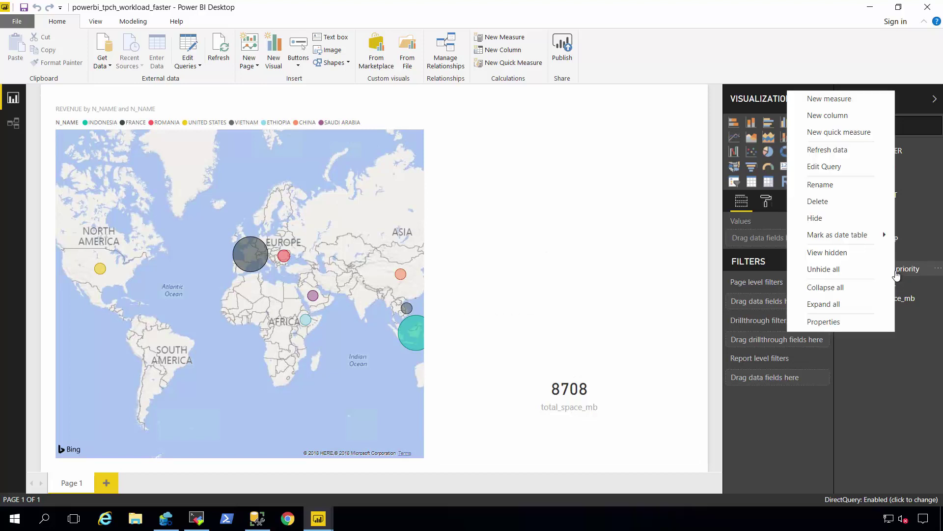
left_click(827, 150)
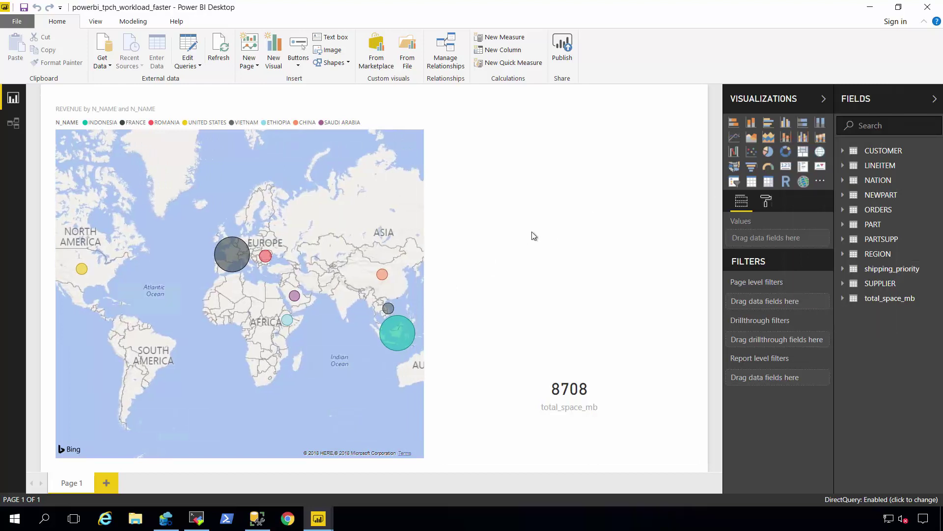
left_click(898, 6)
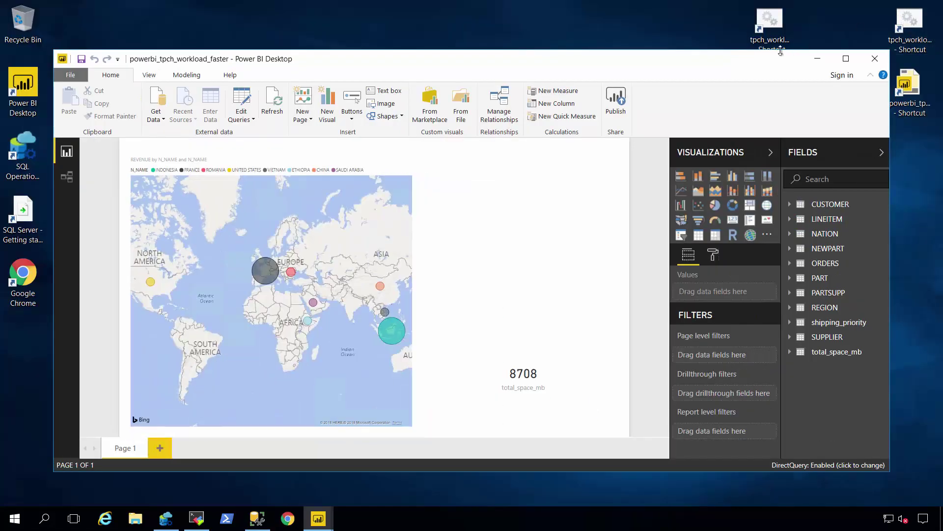
left_click_drag(755, 57, 758, 115)
double_click(904, 18)
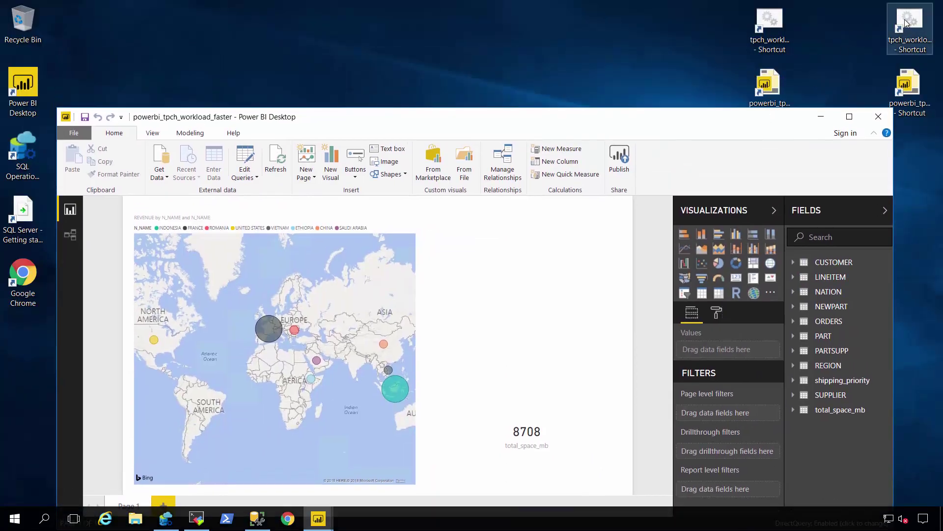
left_click(703, 120)
left_click_drag(703, 123, 682, 35)
Step: Refresh the shipping_priority table while the workload runs
right_click(815, 298)
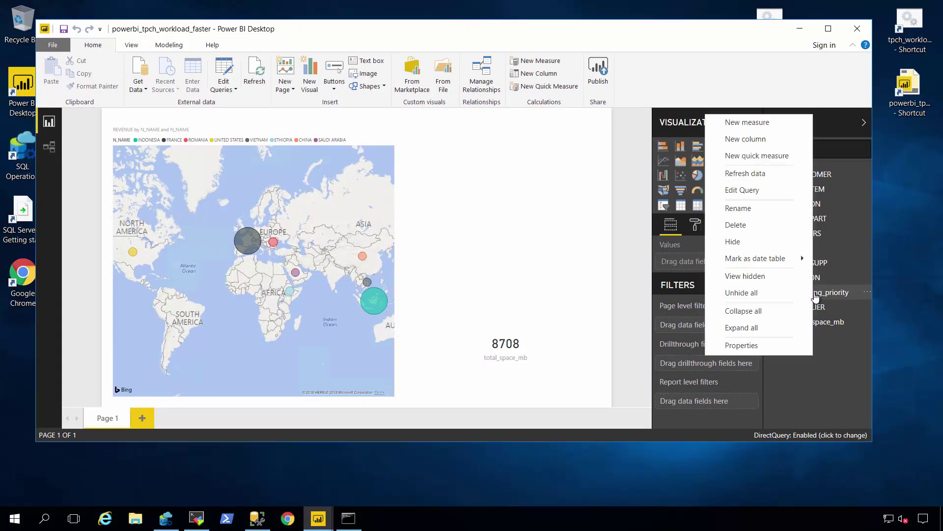
left_click(765, 176)
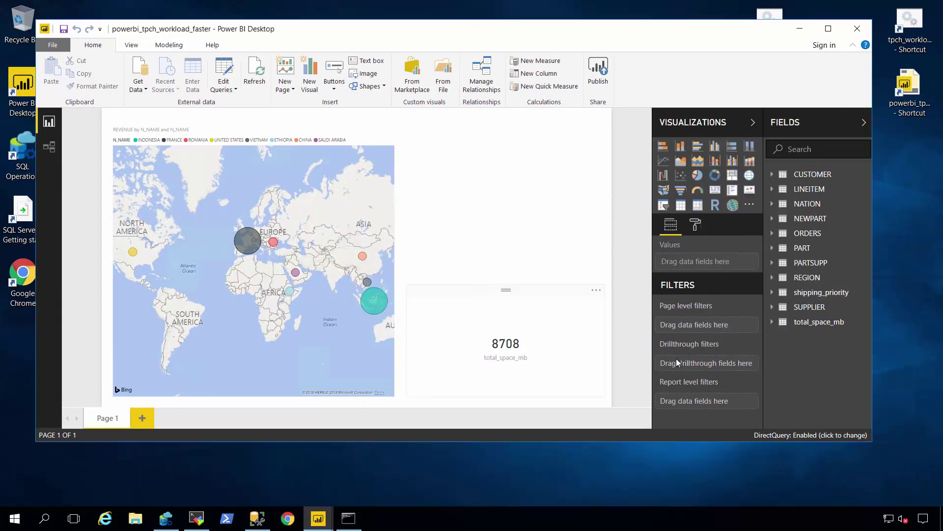
left_click_drag(873, 454, 882, 488)
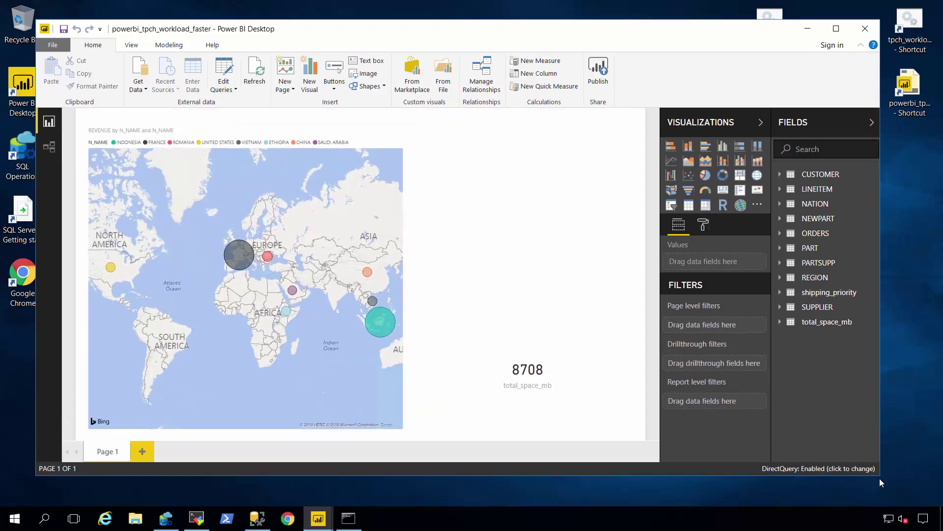
Step: Terminate the tpch_workload_faster_users batch job in its console with Ctrl+C and y
left_click(348, 519)
key("ctrl+c")
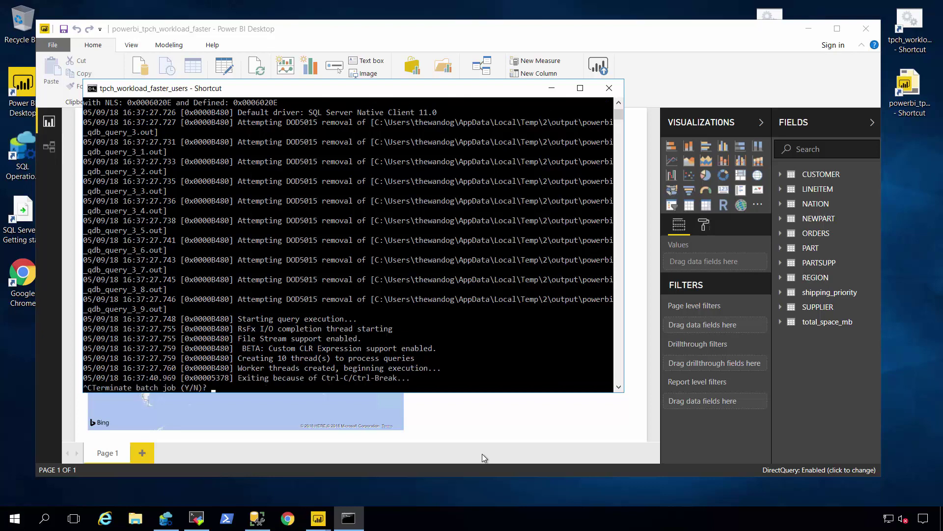
type("y")
key("Return")
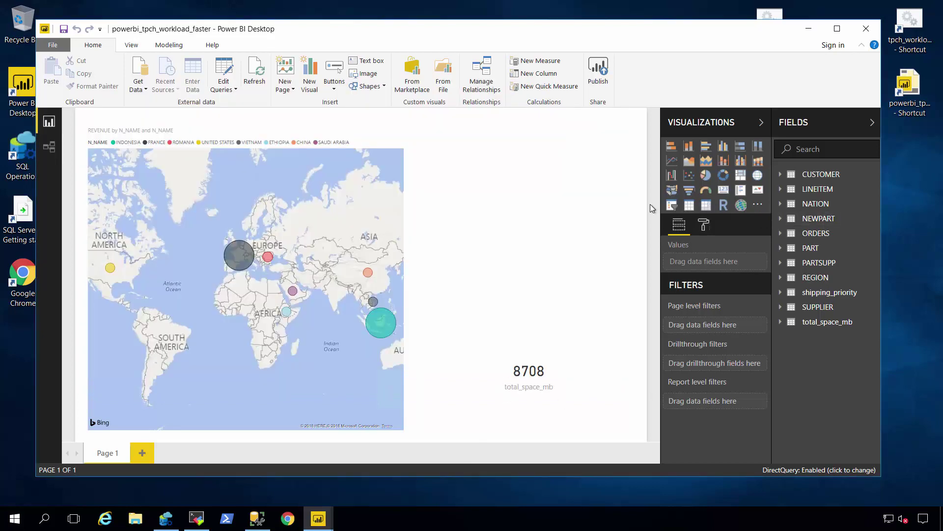
Step: Build a visual of CUSTOMER C_MKTSEGMENT with LINEITEM L_QUANTITY beside the map
left_click(780, 175)
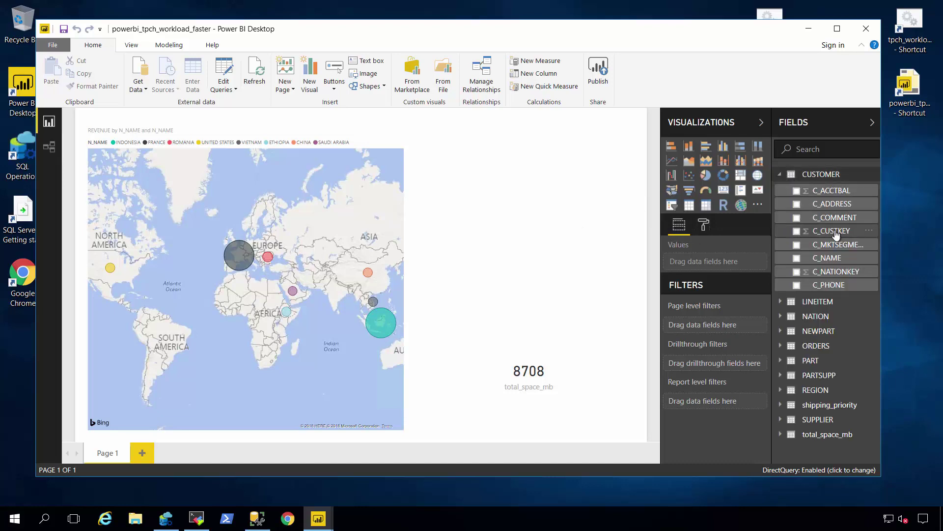
left_click_drag(835, 245, 456, 156)
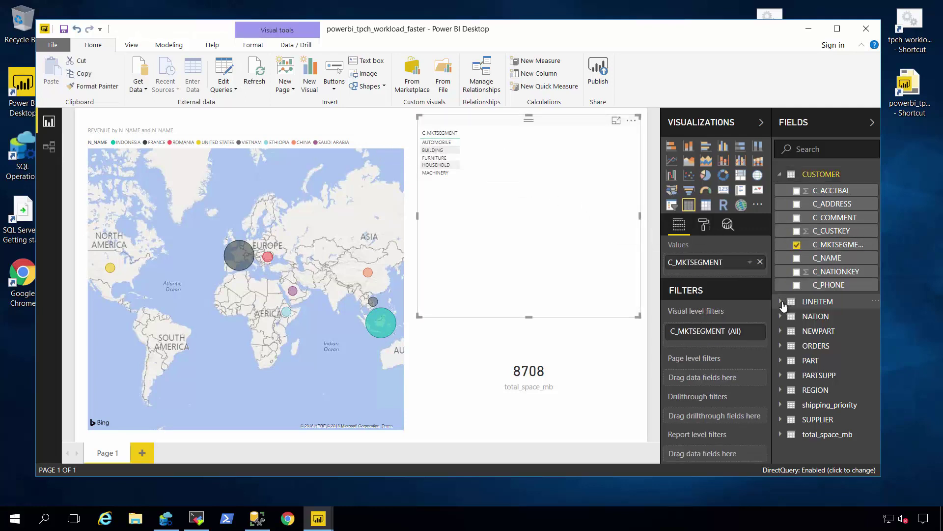
left_click(781, 302)
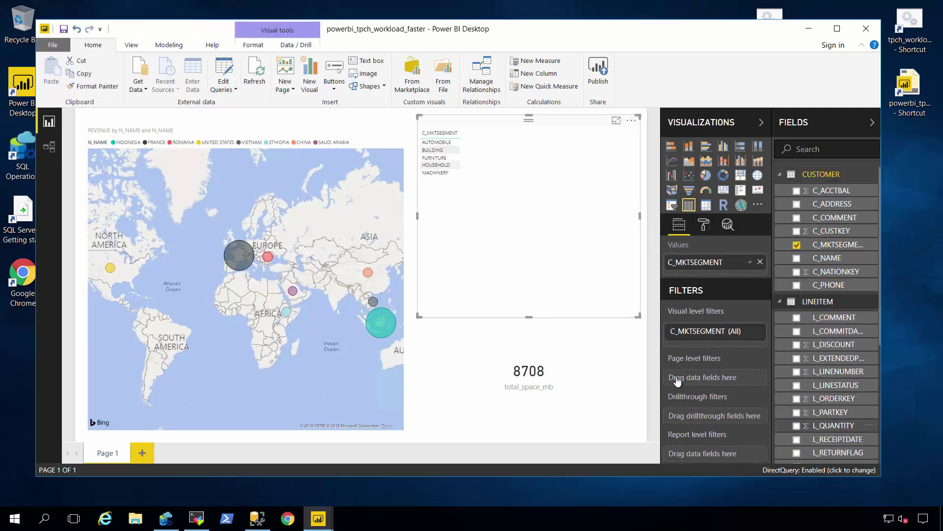
left_click_drag(677, 380, 507, 215)
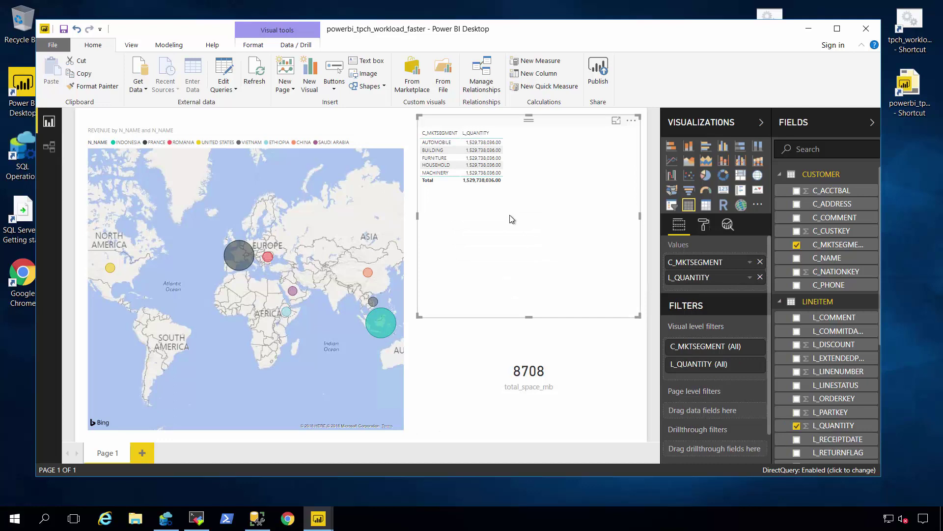
Step: Try column, line-and-column, pie and scatter charts, settling on a horizontal bar chart
left_click(671, 147)
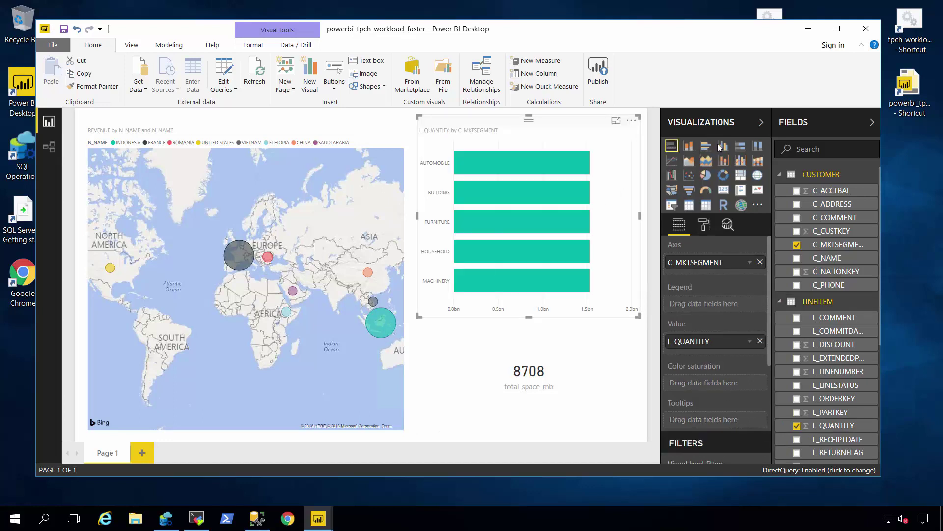
left_click(720, 147)
left_click(723, 161)
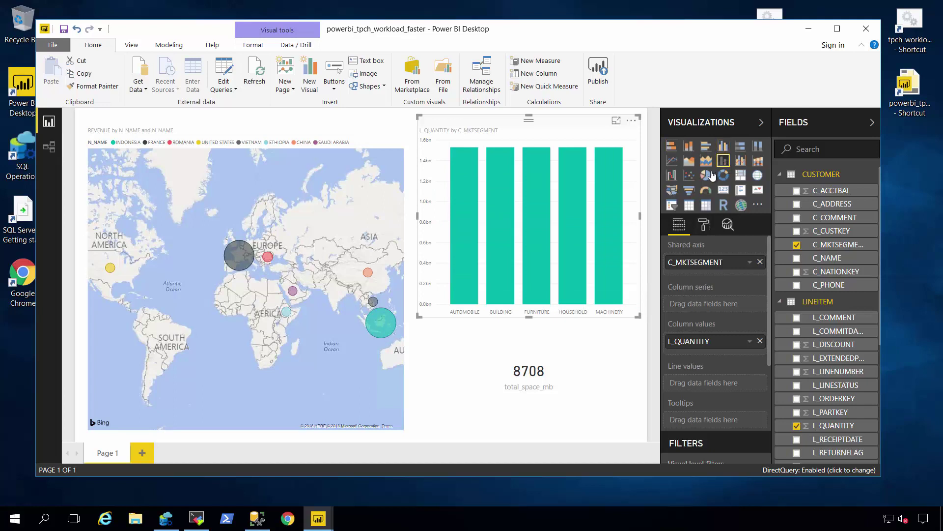
left_click(710, 175)
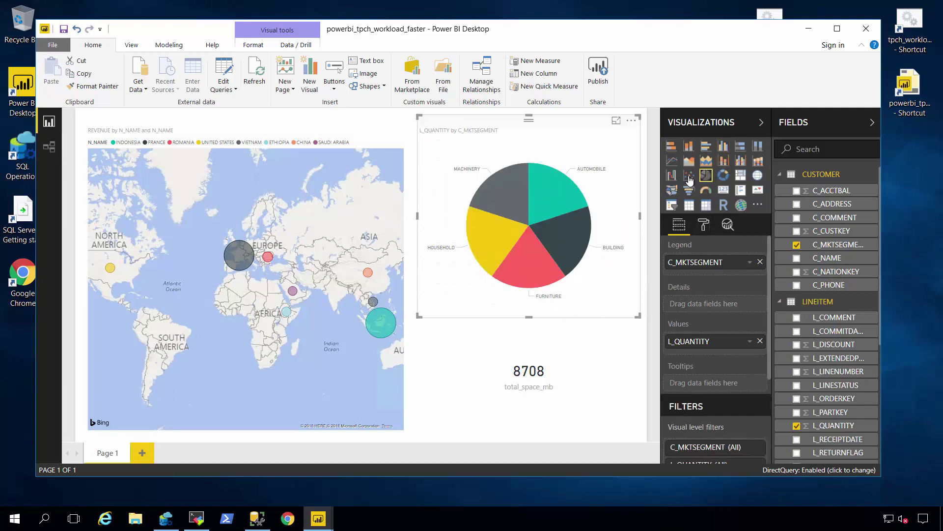
left_click(689, 176)
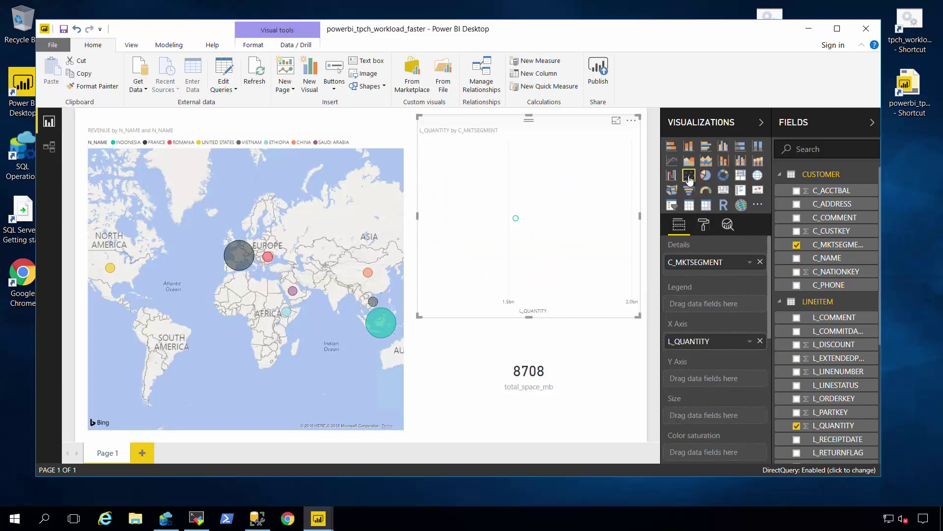
left_click(741, 160)
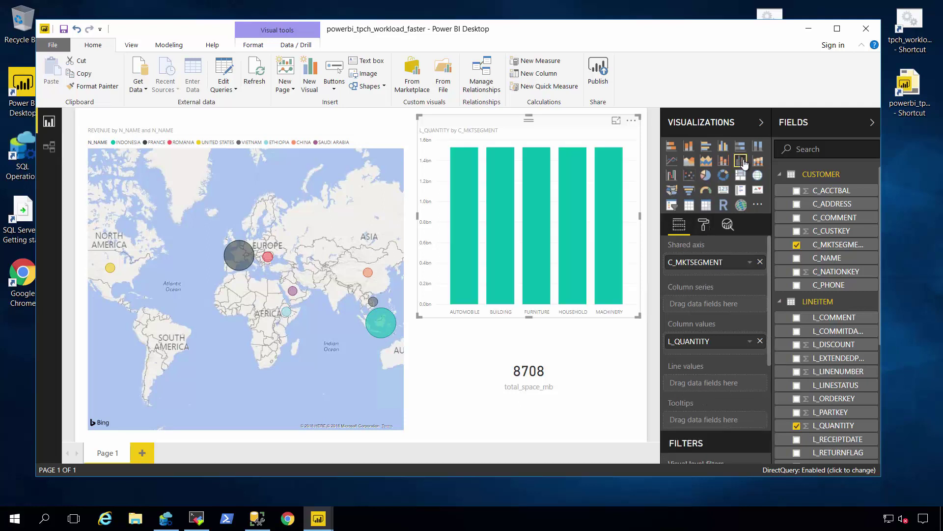
left_click(675, 151)
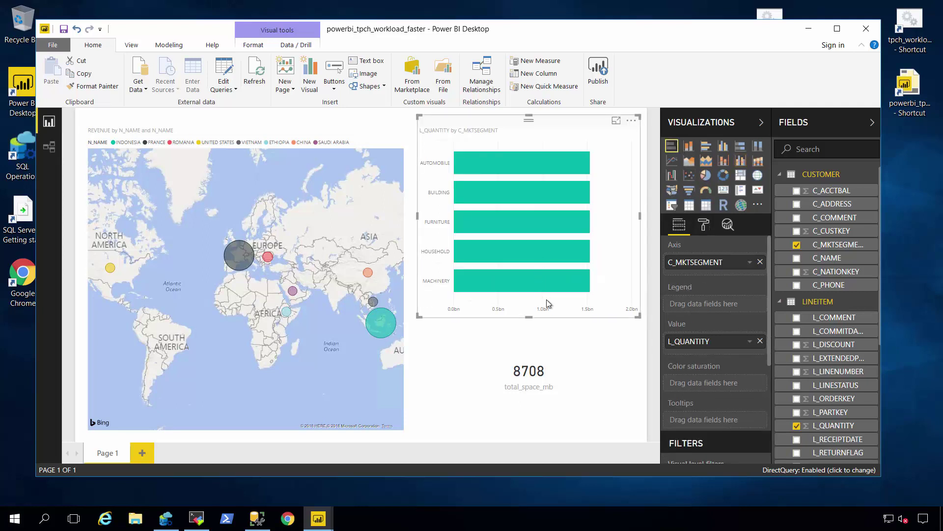